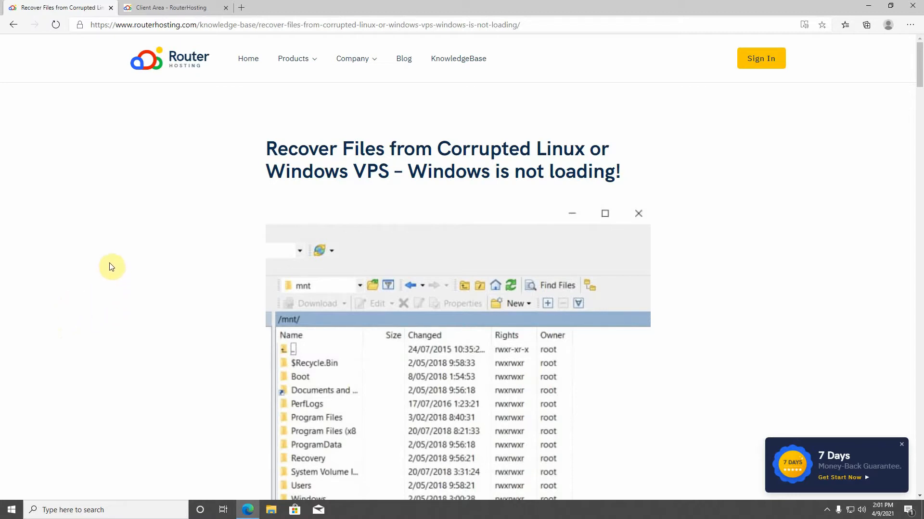
- Open the management page of the Windows KVM-SSD 2 GB service TempoTestVPS in the RouterHosting client area
click(152, 8)
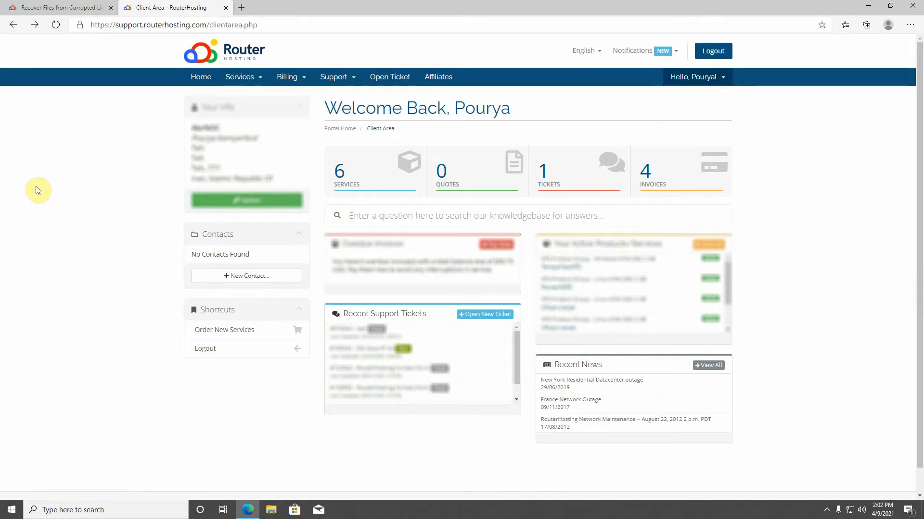
click(364, 175)
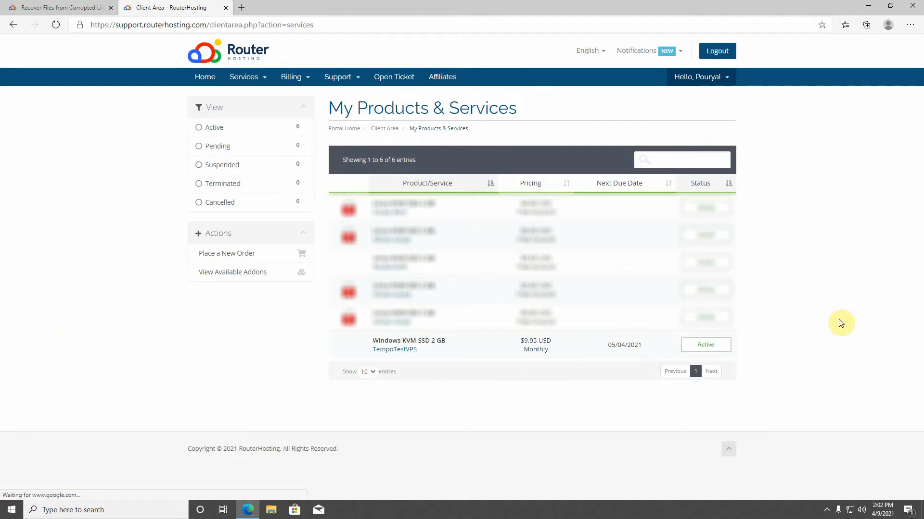
click(487, 352)
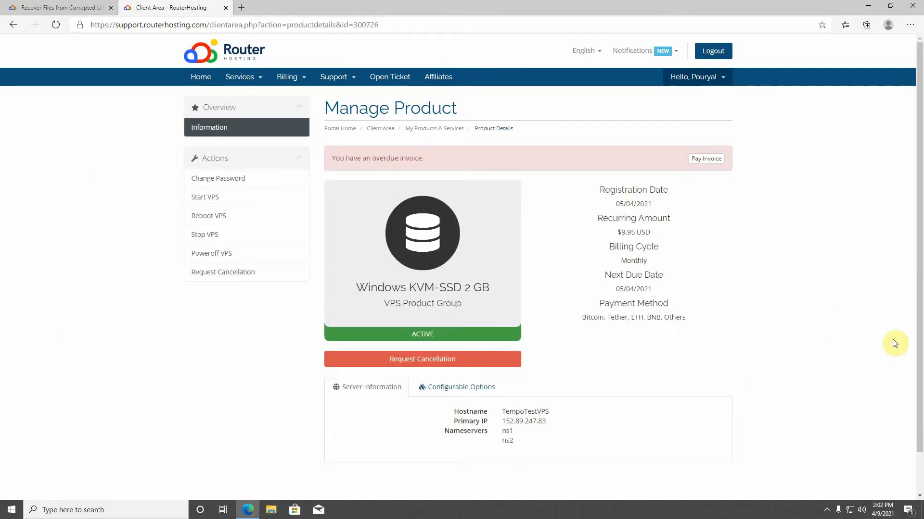
- Show the Rescue Mode settings in the VPS information section of TempoTestVPS
scroll(834, 217, down, 3)
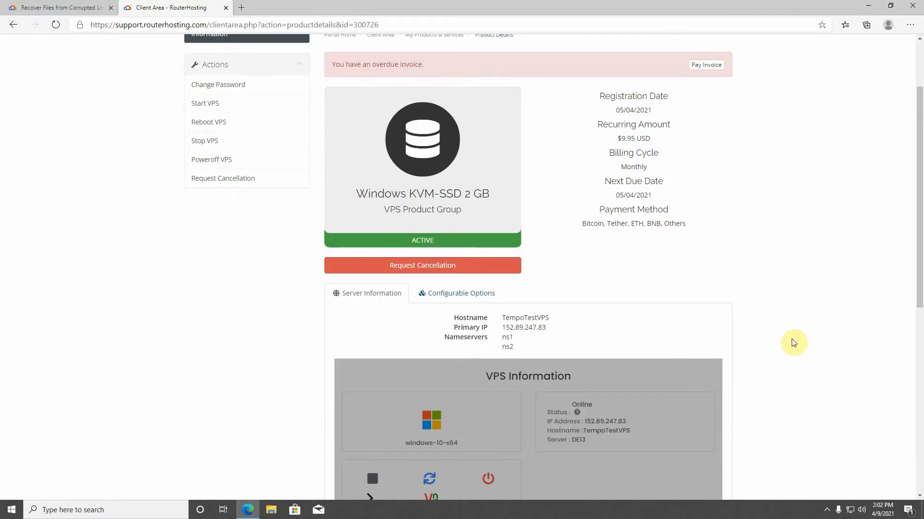
scroll(794, 342, down, 6)
scroll(795, 332, up, 3)
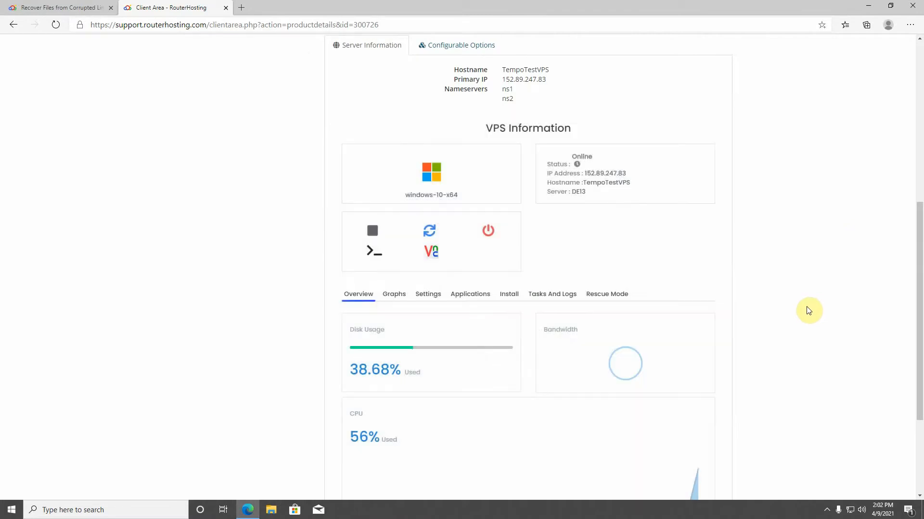
click(618, 299)
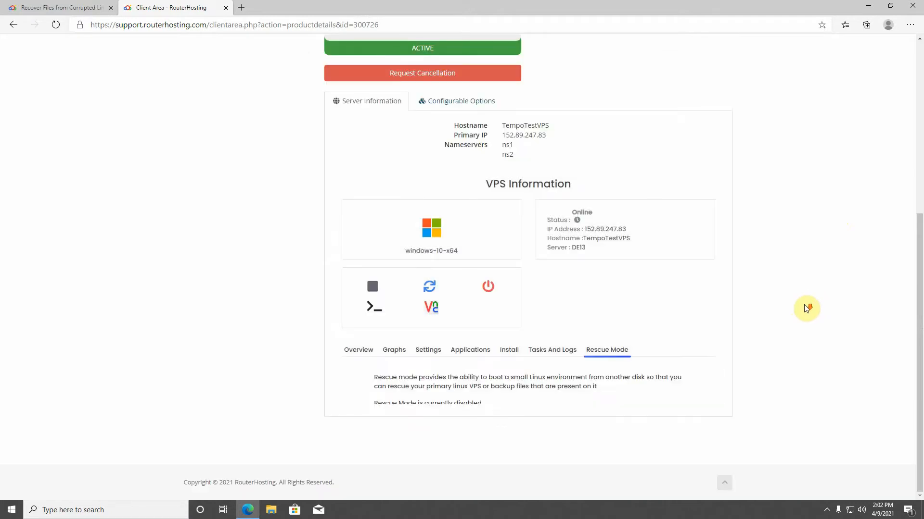
scroll(807, 309, down, 3)
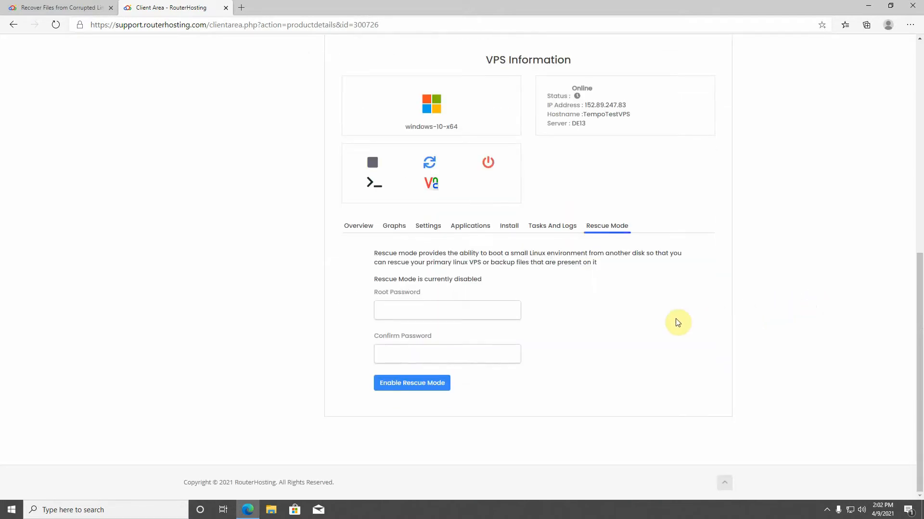
- Enter and confirm a root password for the rescue environment and enable Rescue Mode
click(469, 308)
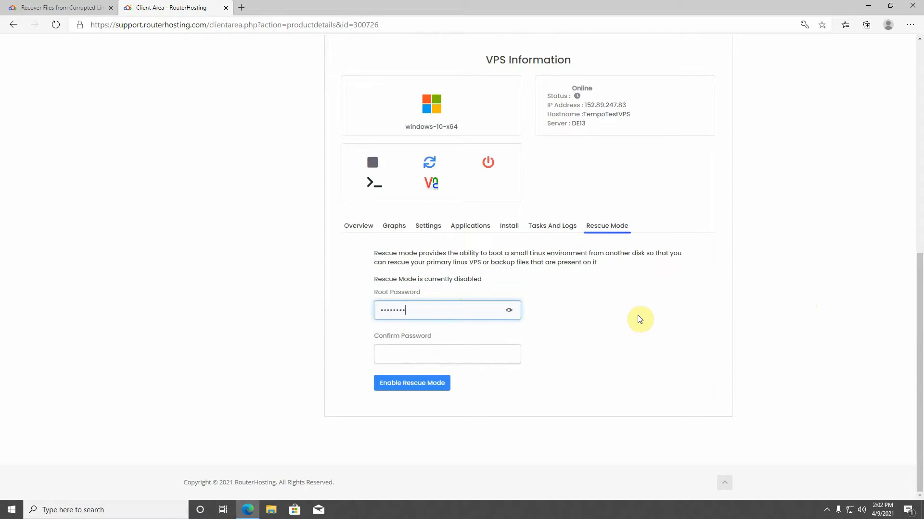
text(•)
key(Tab)
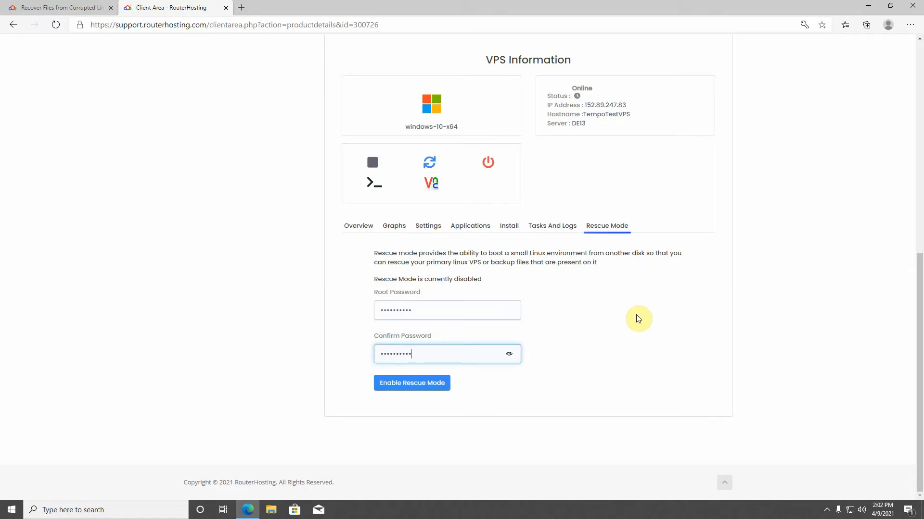
click(627, 359)
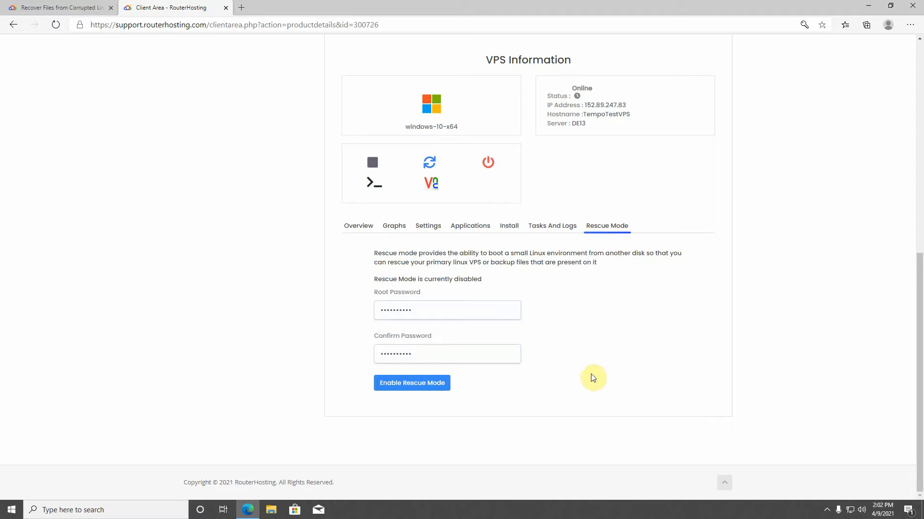
click(413, 389)
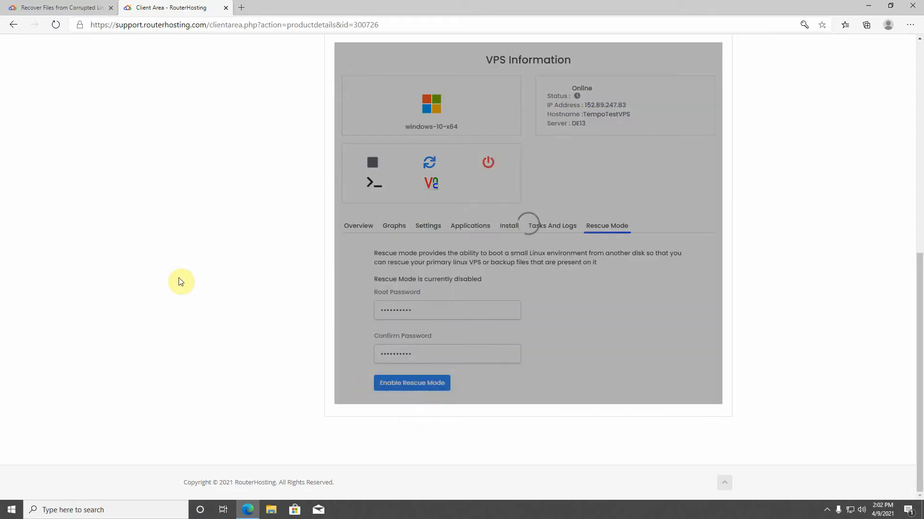
- Follow the Download WinSCP link in Step 4 of the knowledge-base article on recovering files from a corrupted VPS
scroll(181, 283, up, 1)
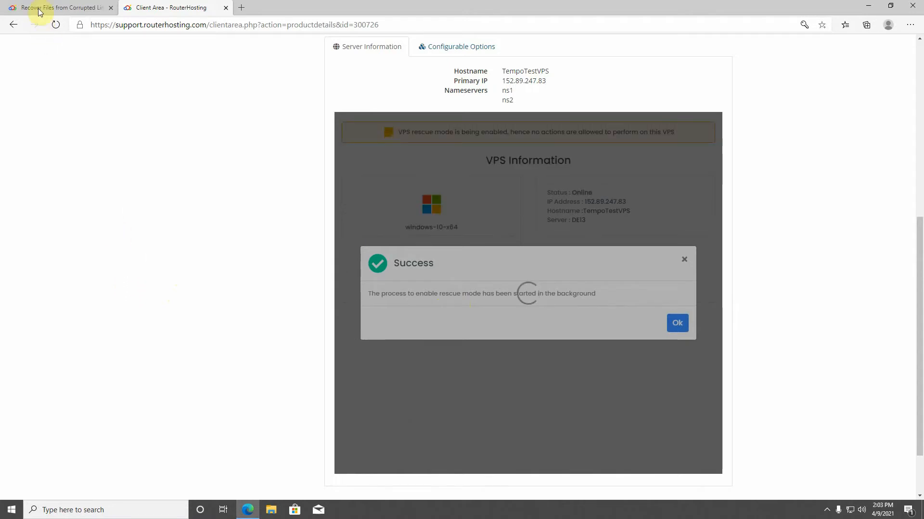
click(823, 39)
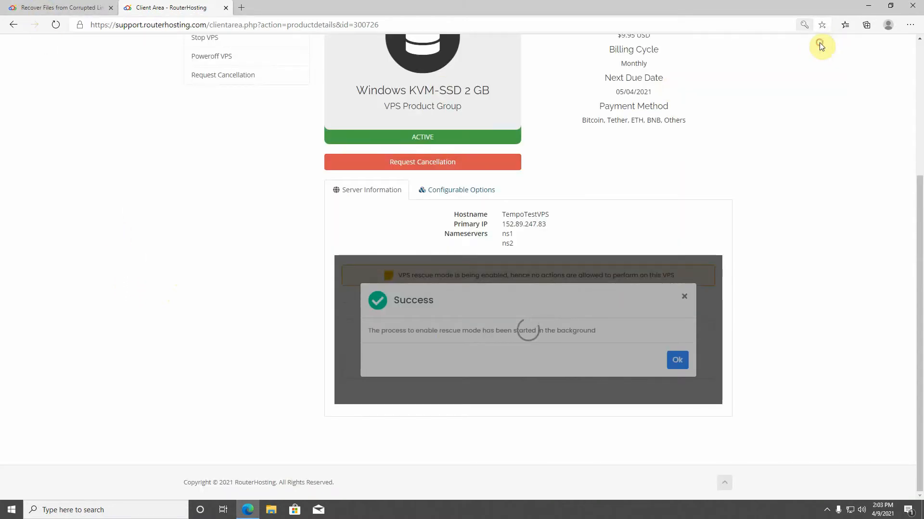
click(39, 10)
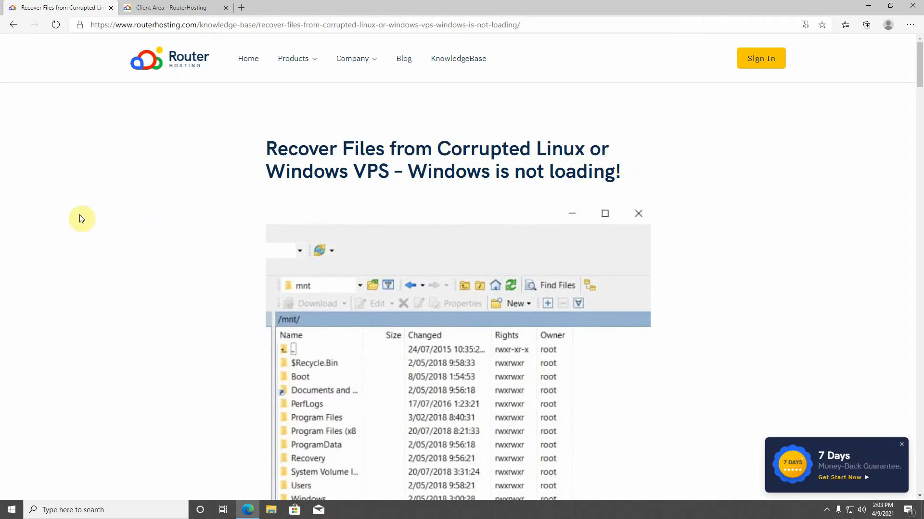
scroll(98, 206, down, 20)
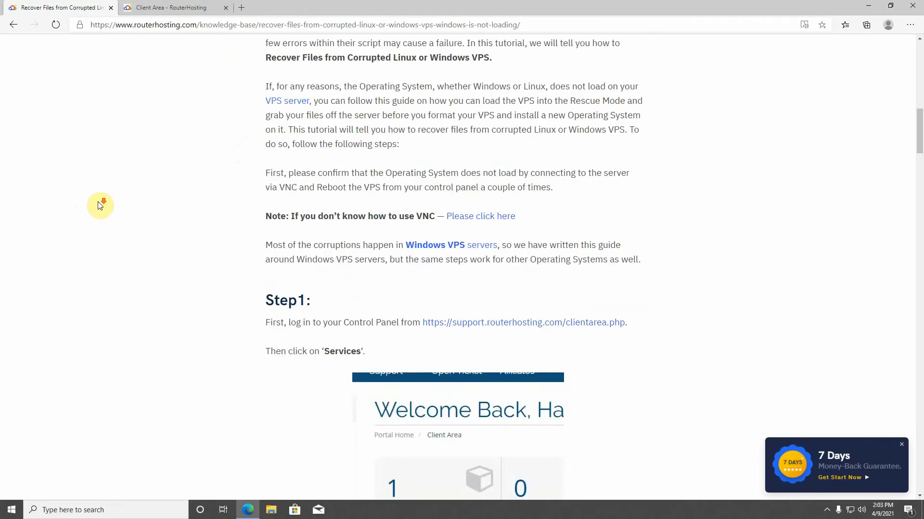
scroll(102, 205, down, 12)
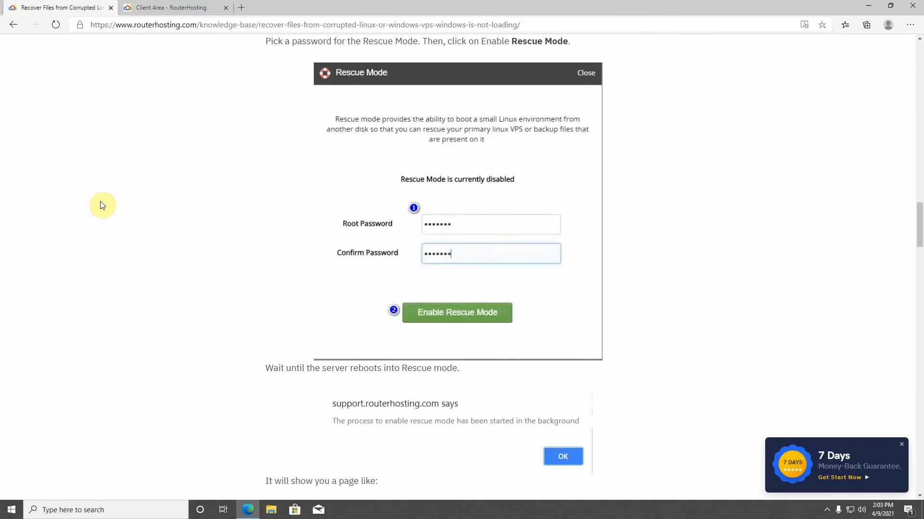
scroll(102, 205, down, 10)
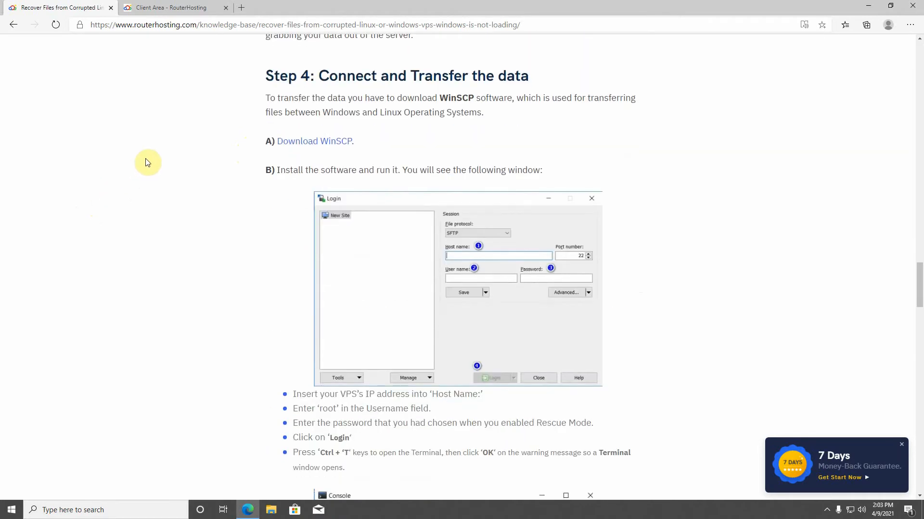
click(306, 142)
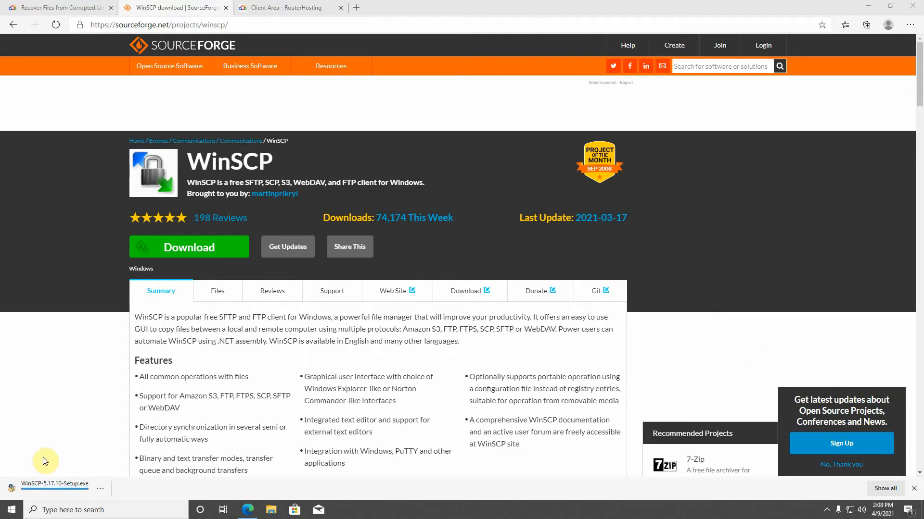
- Run WinSCP-5.17.10-Setup.exe and install it for all users with the typical installation and Commander interface
click(29, 493)
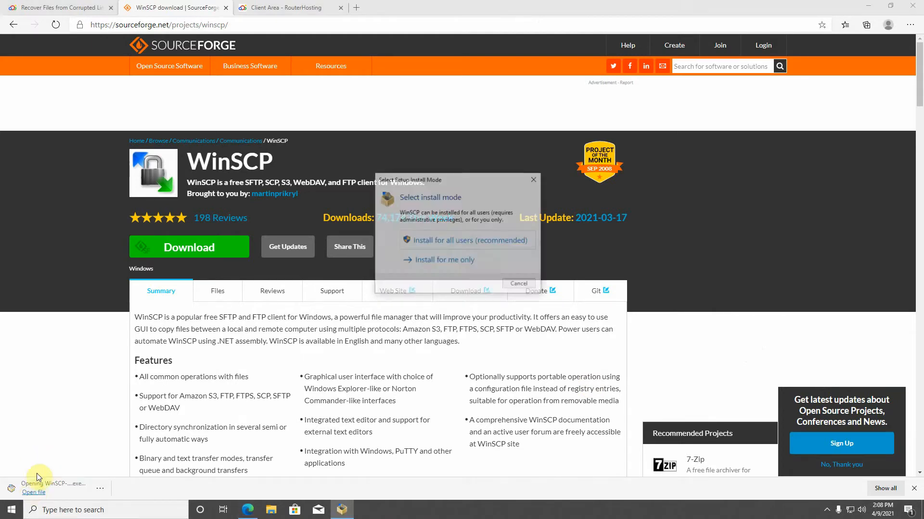
click(461, 242)
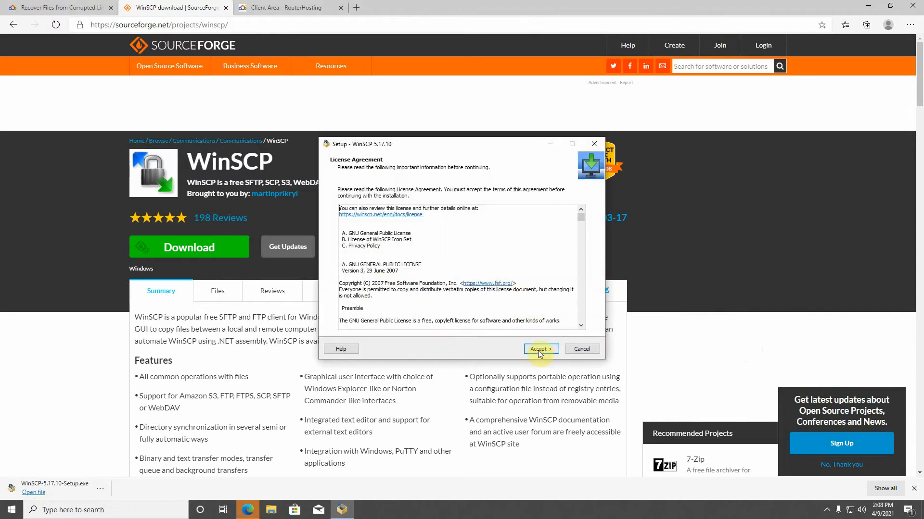
click(538, 350)
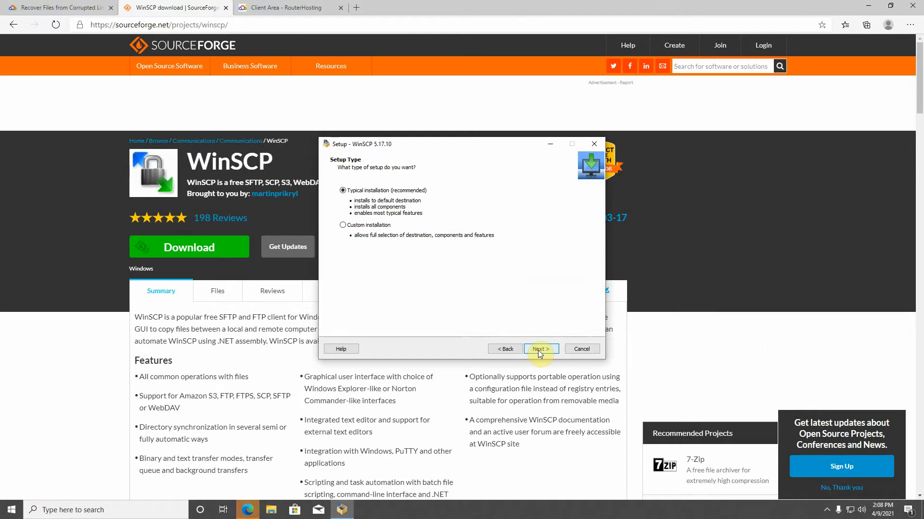
click(538, 350)
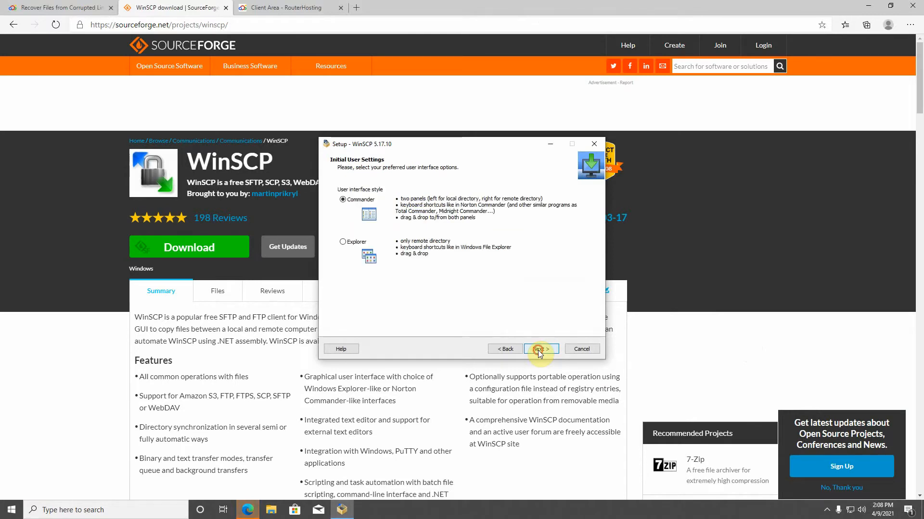
click(538, 350)
click(538, 351)
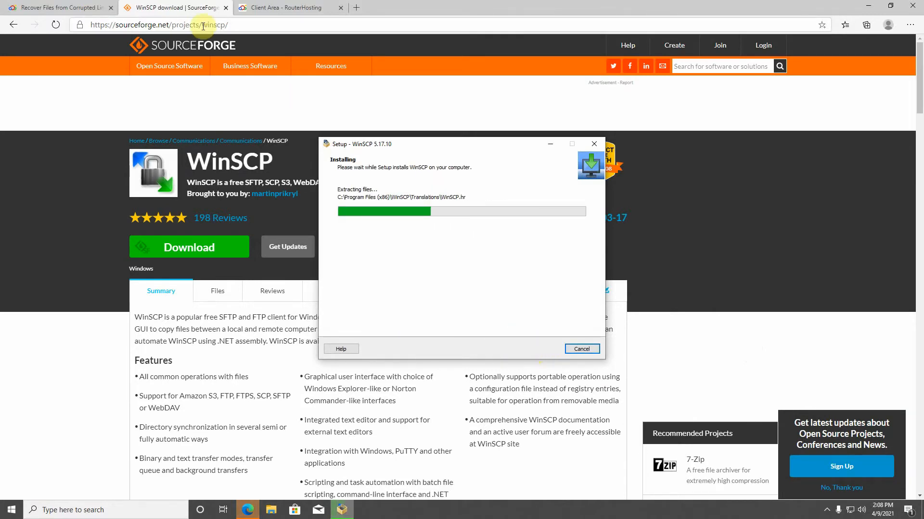
- Close the WinSCP download page and finish the setup, launching WinSCP without opening the Getting started page
click(225, 8)
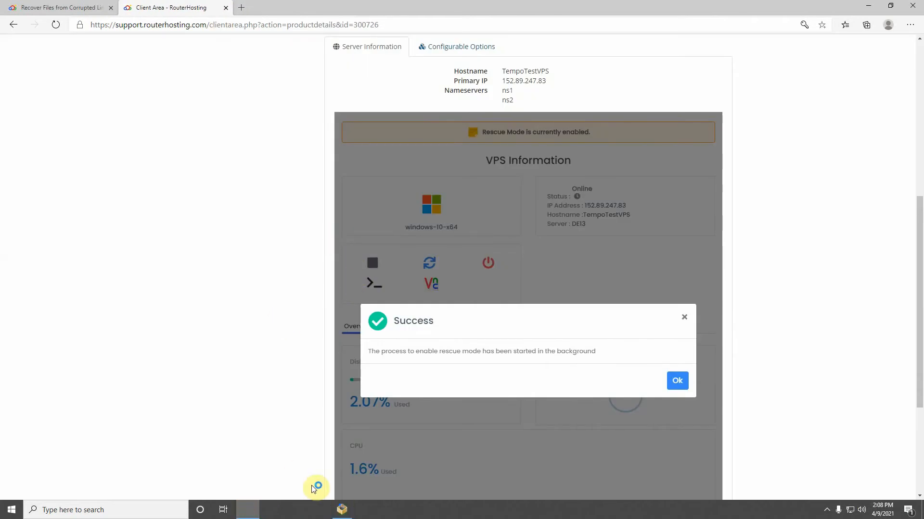
click(342, 510)
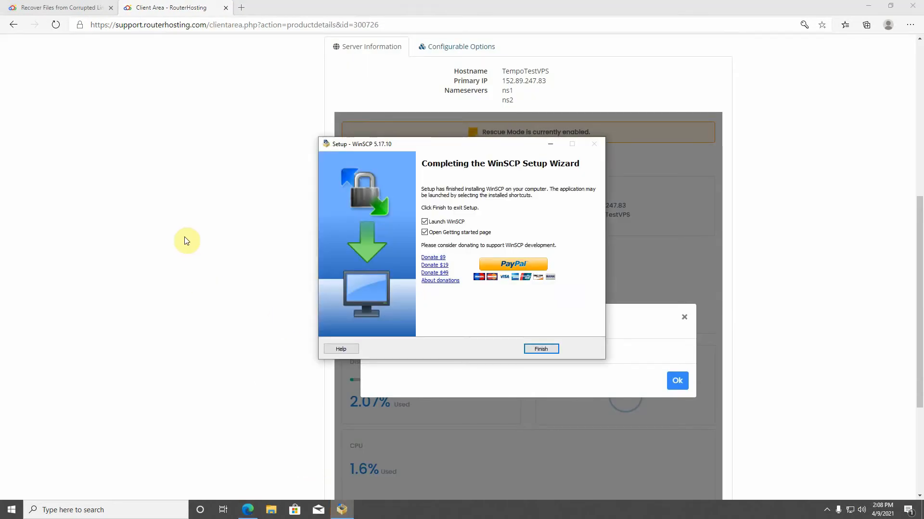
click(425, 233)
click(539, 348)
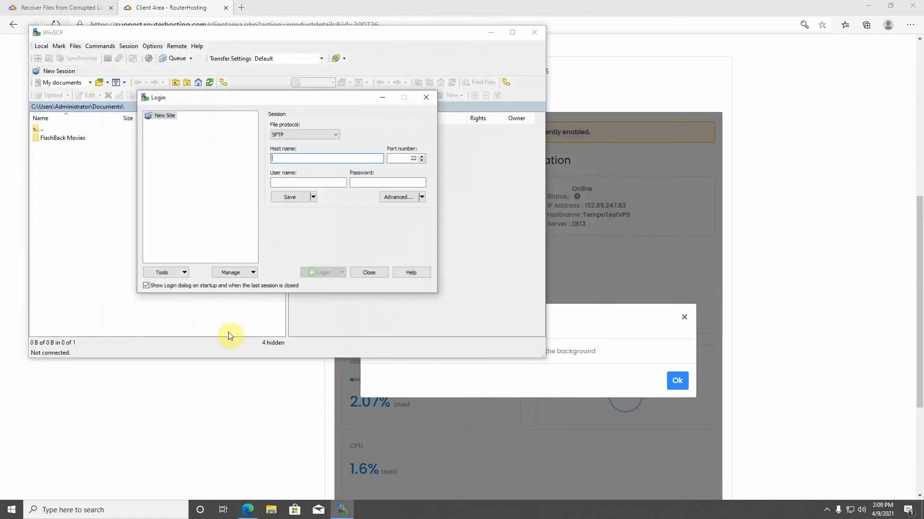
- Return to the client area, dismiss the Success message and check the rescue mode status banner of the VPS
click(201, 402)
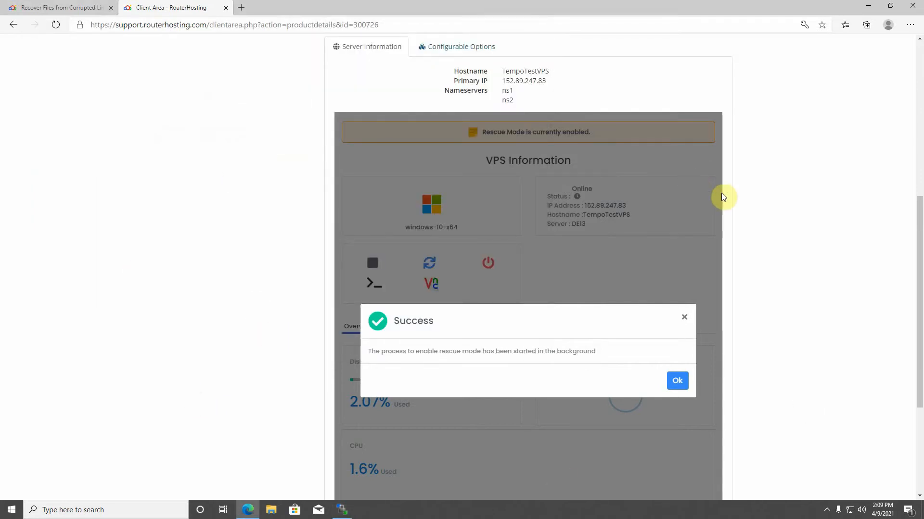
scroll(757, 279, down, 1)
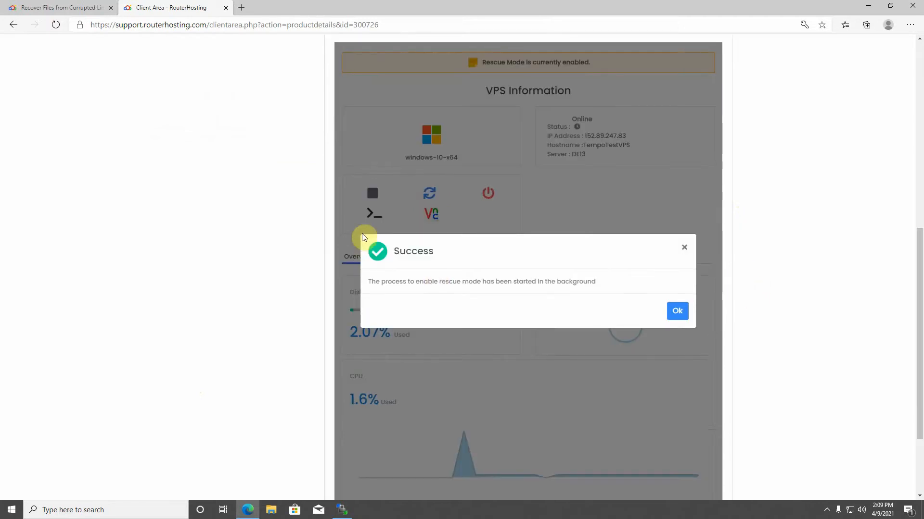
click(685, 251)
scroll(553, 260, up, 3)
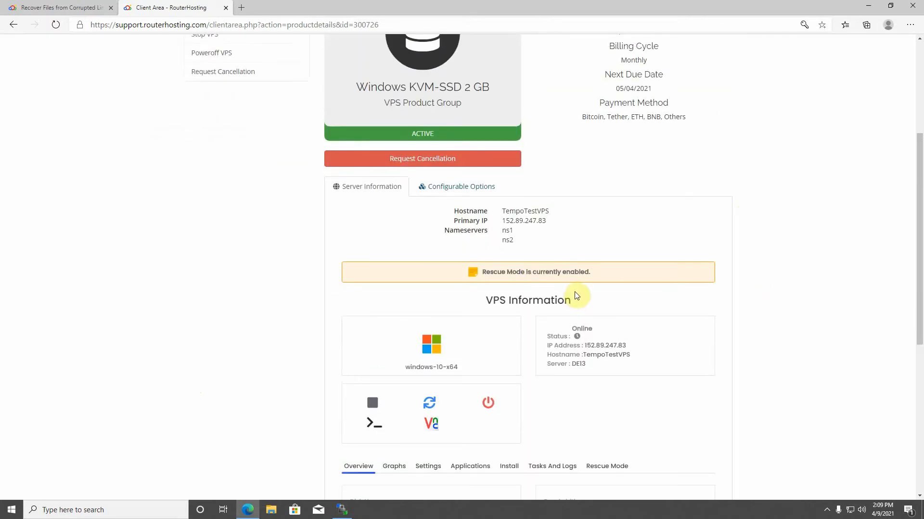
scroll(709, 295, down, 1)
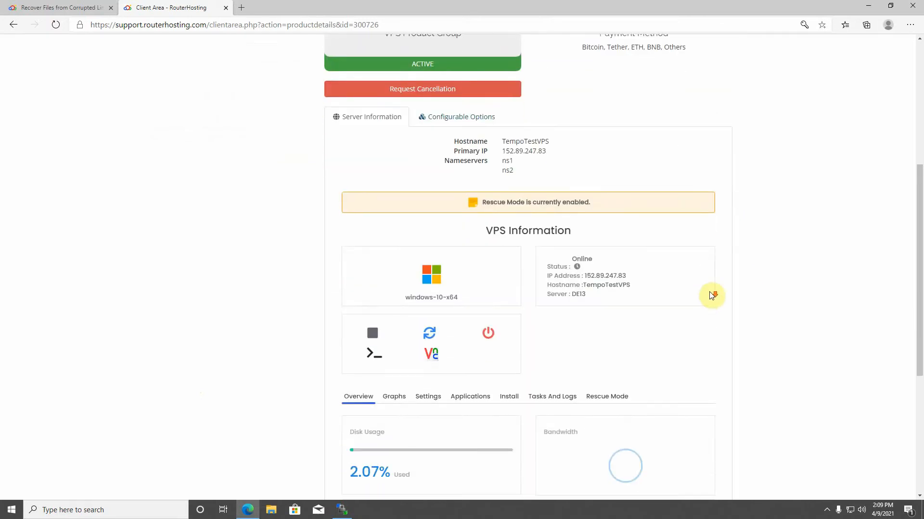
double_click(482, 202)
drag(530, 202, 595, 200)
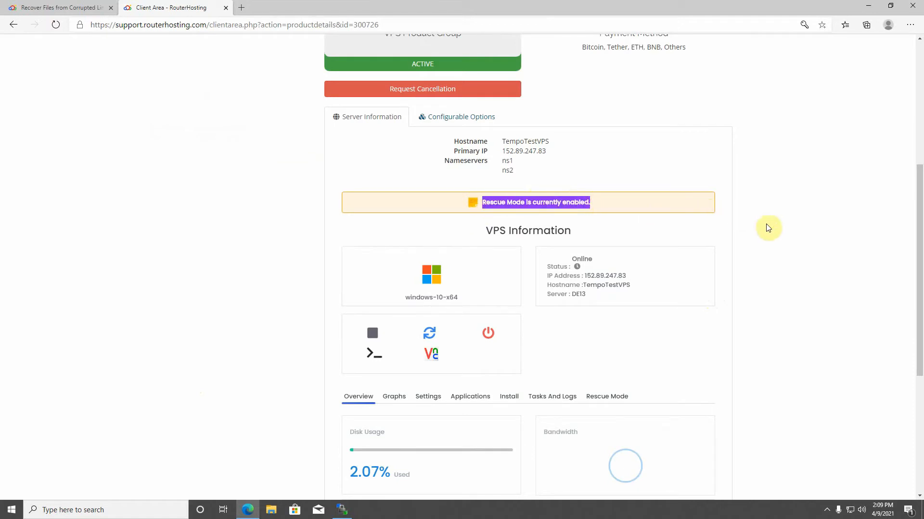
click(659, 196)
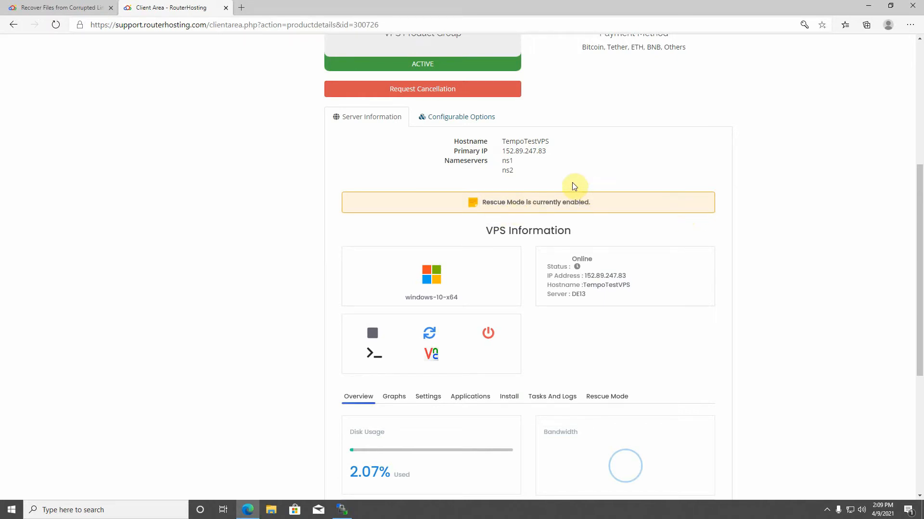
- Copy the primary IP address of TempoTestVPS and switch to the WinSCP login dialog
double_click(527, 151)
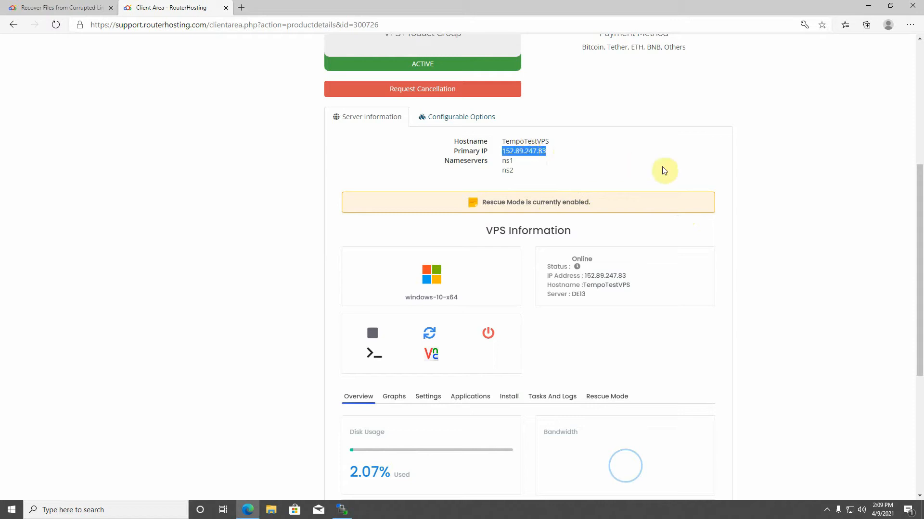
right_click(532, 151)
click(564, 168)
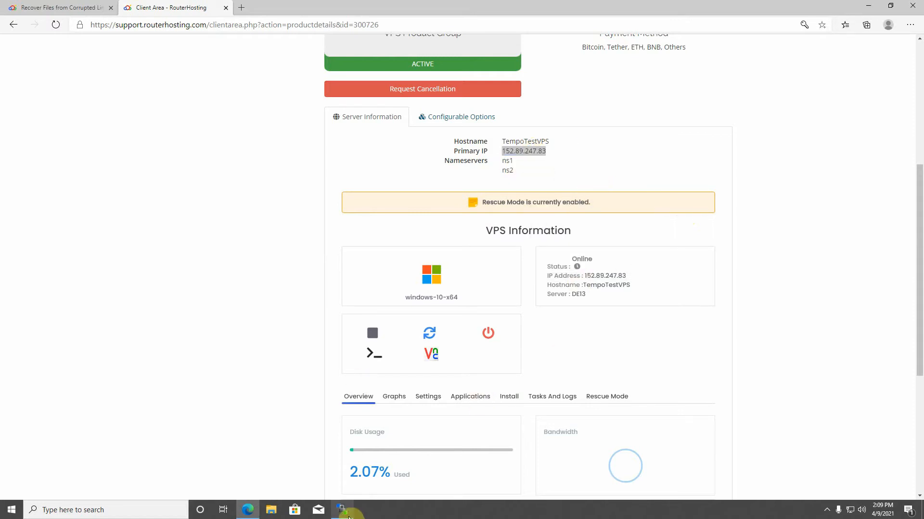
click(343, 510)
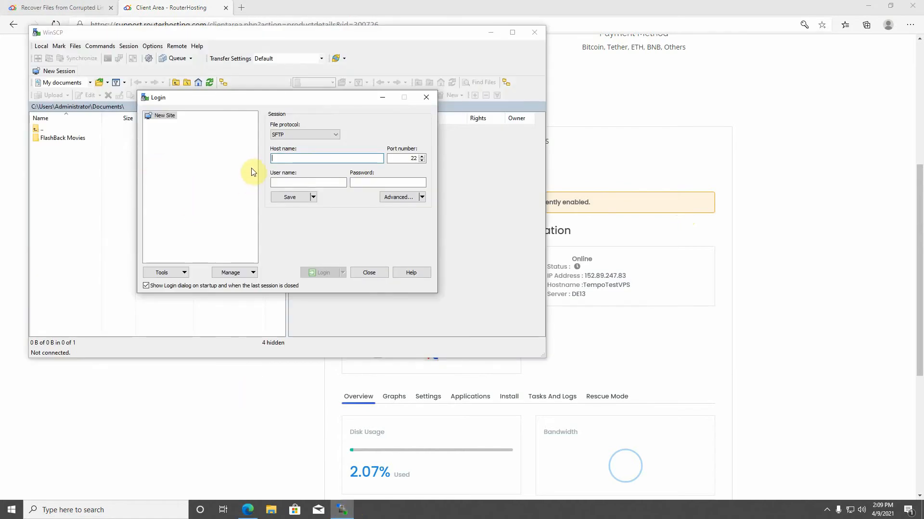
- Log in over SFTP to host 152.89.247.83 as root with the Rescue Mode password and accept the server's host key
right_click(289, 161)
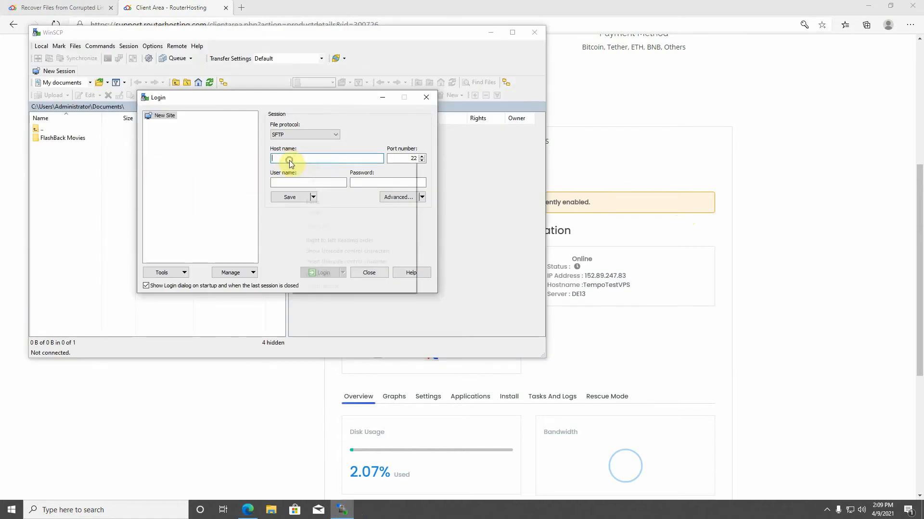
click(311, 202)
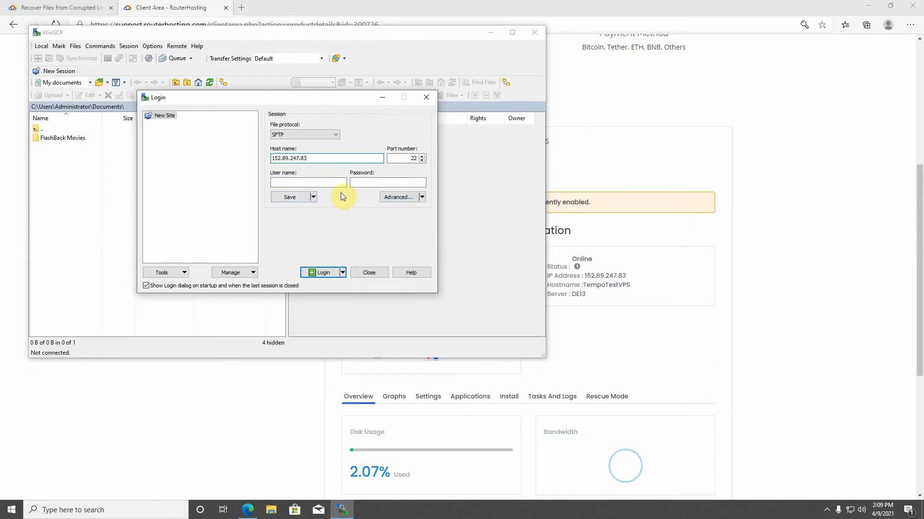
click(325, 183)
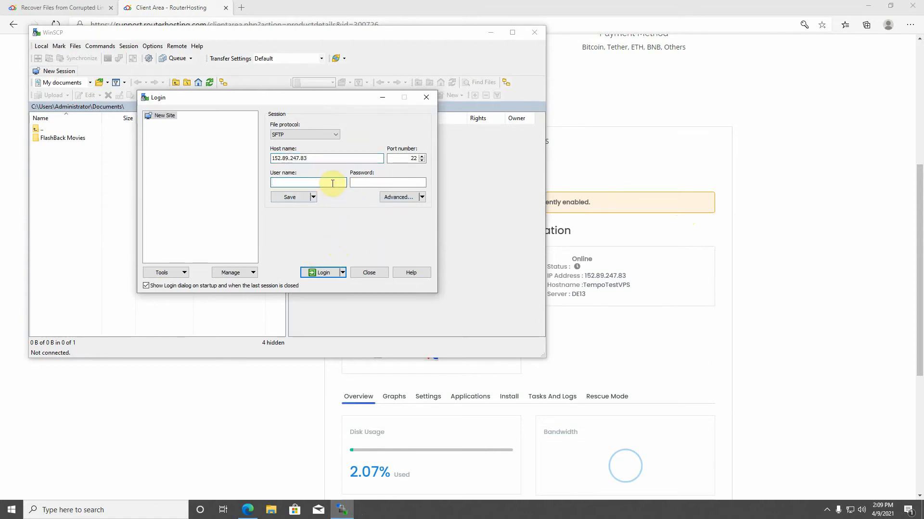
key(Tab)
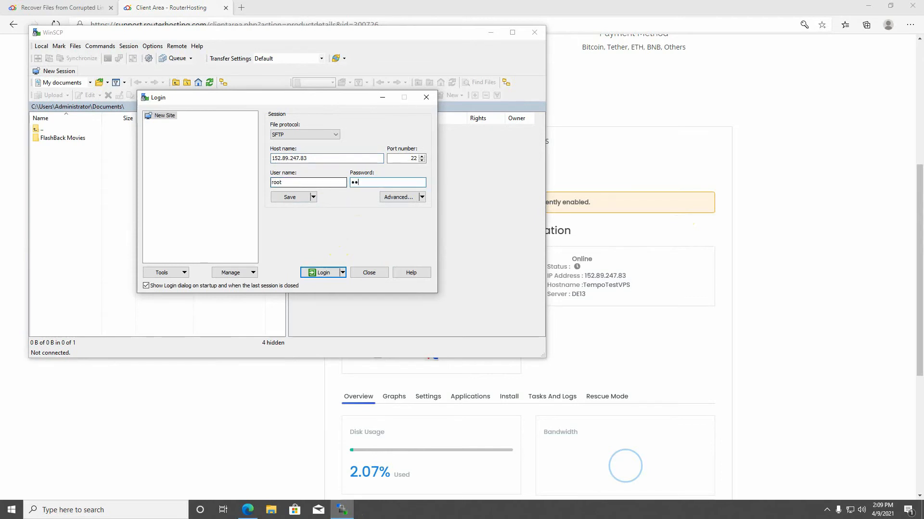
text(•••••)
click(322, 272)
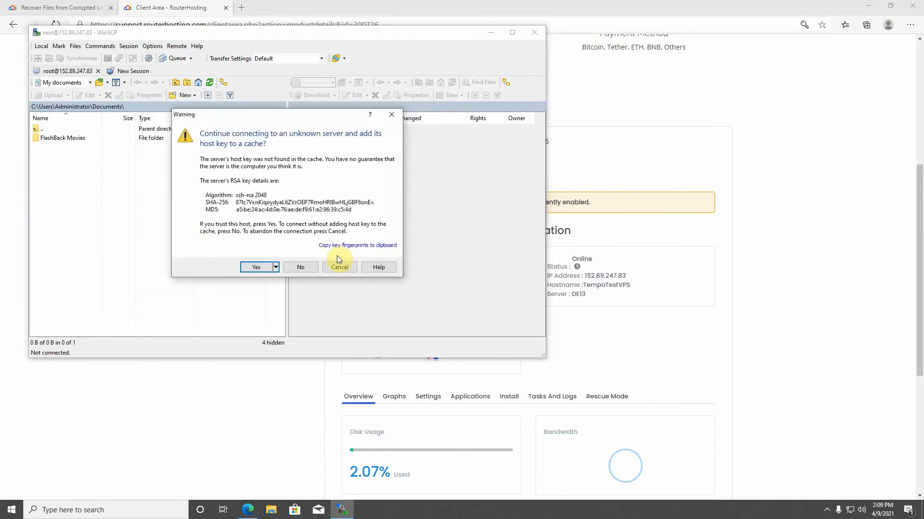
click(264, 273)
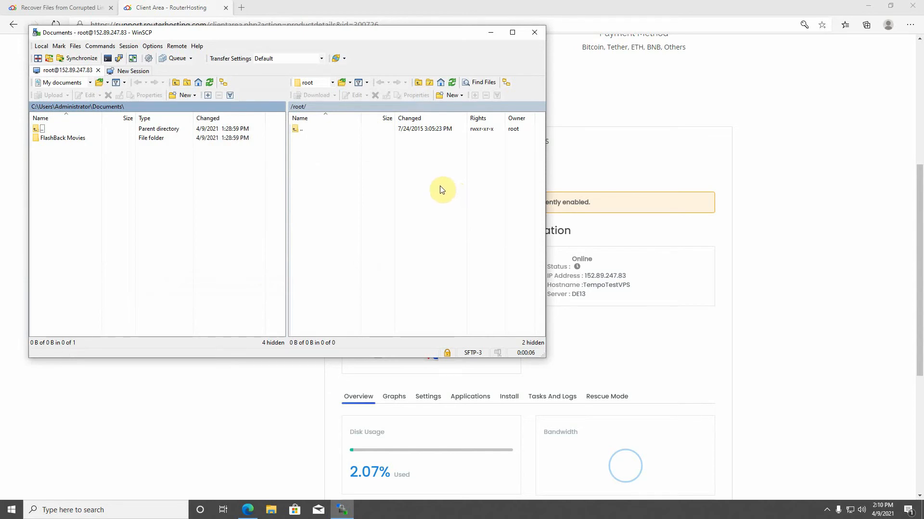
- Switch to the browser's file recovery guide and copy the command mount -o ro /dev/vdb1 /mnt from Step 4
click(262, 407)
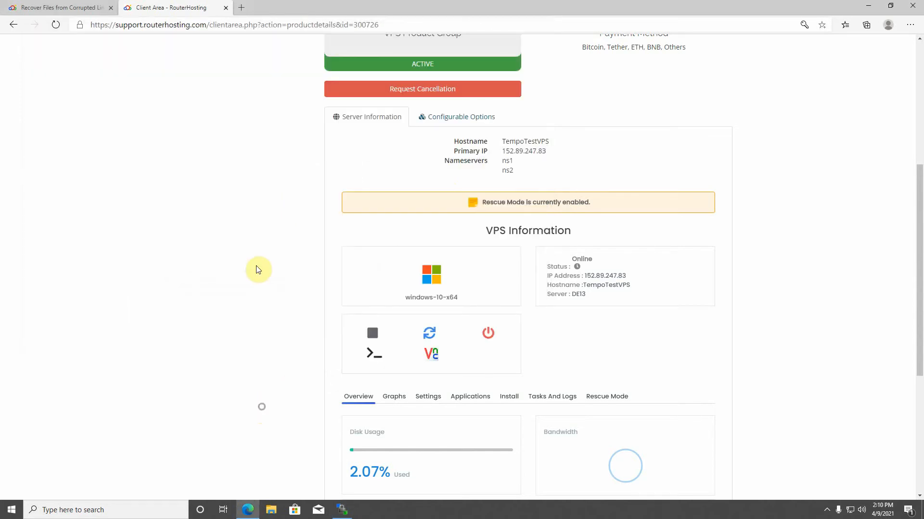
click(39, 9)
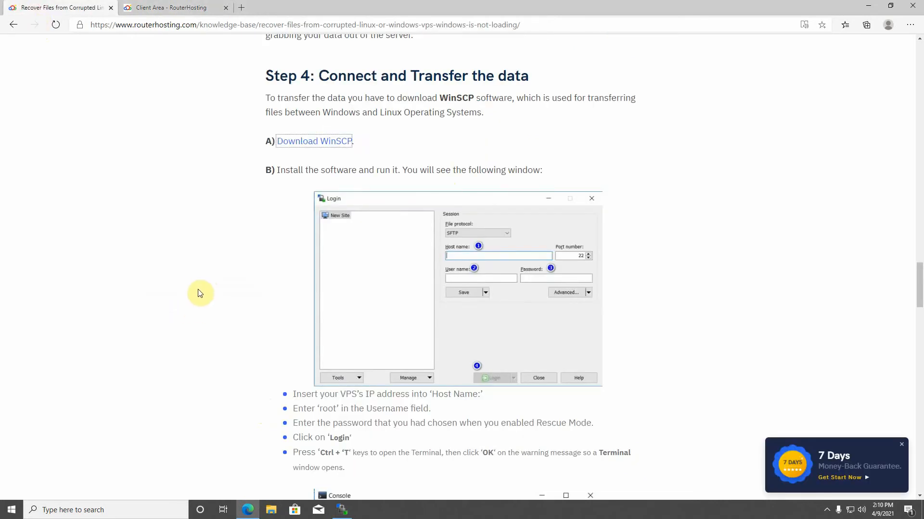
scroll(200, 293, down, 5)
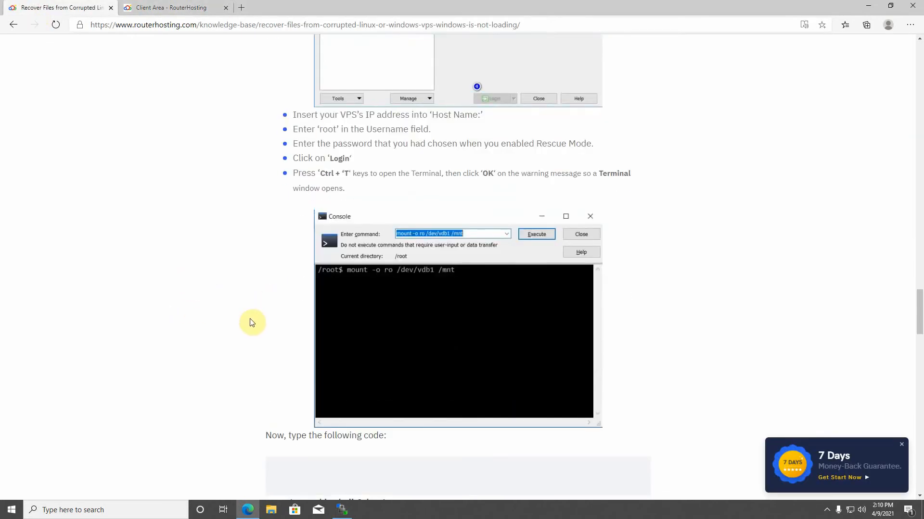
scroll(197, 292, down, 1)
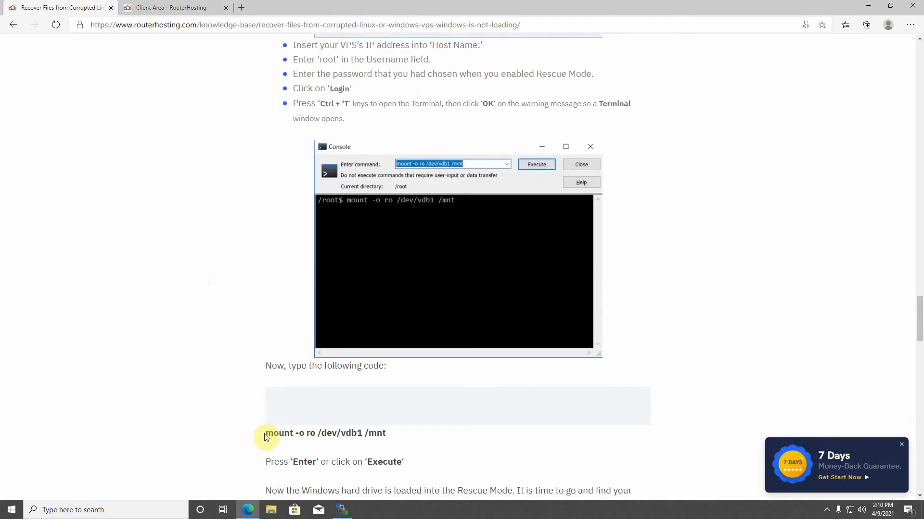
drag(265, 434, 385, 435)
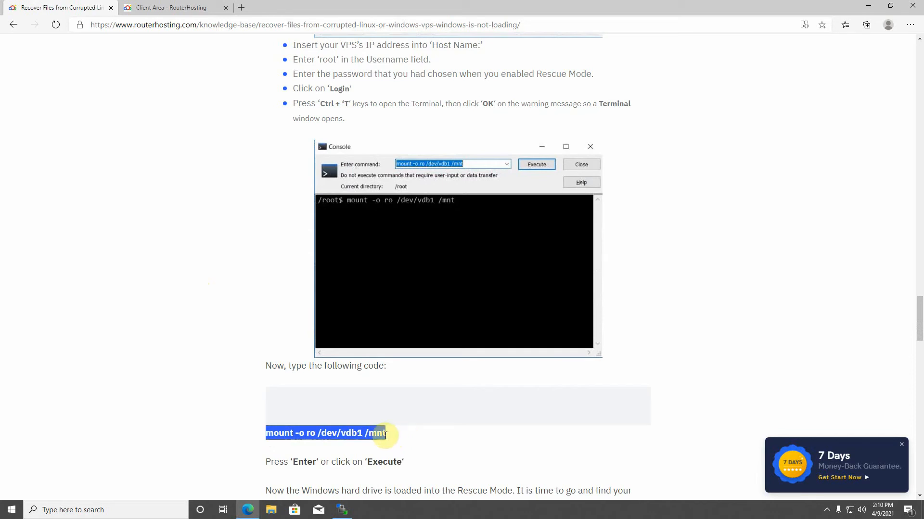
right_click(359, 435)
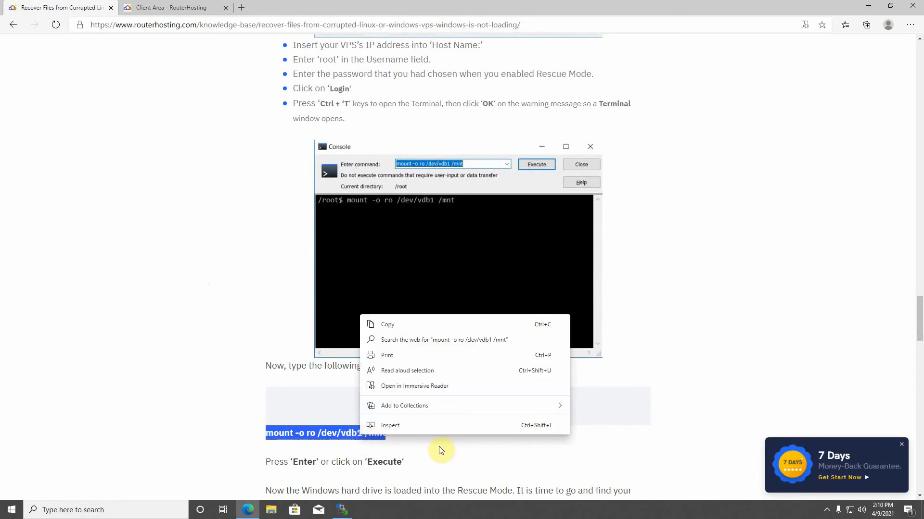
click(425, 327)
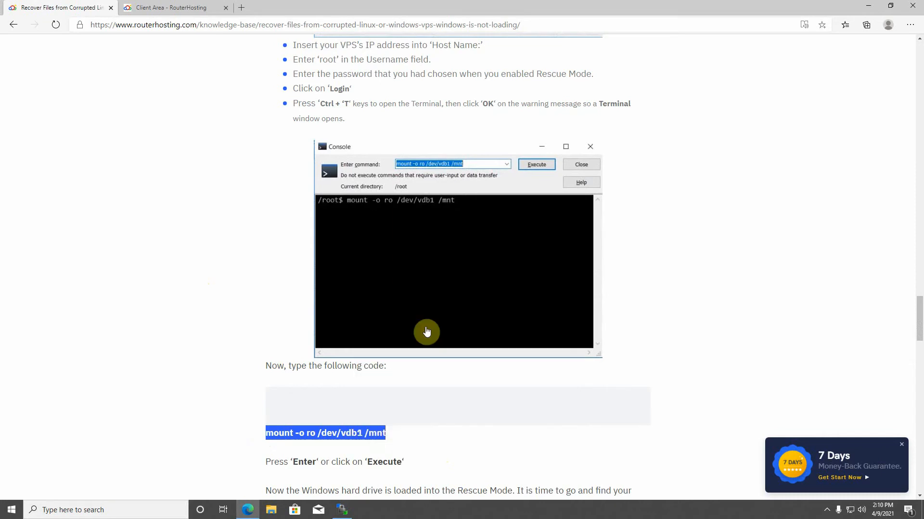
click(211, 304)
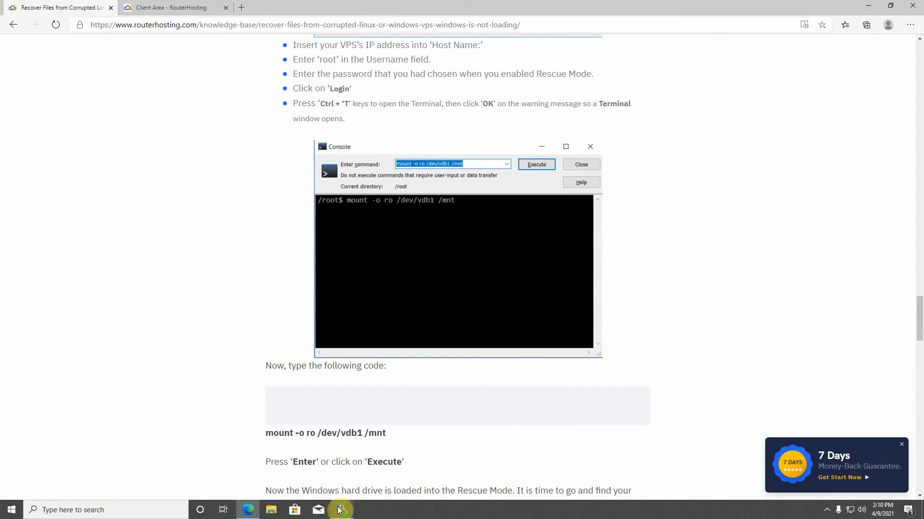
- Switch to WinSCP, open a console in a separate shell session, run mount -o ro /dev/vdb1 /mnt and close the console
mouse_move(343, 511)
click(342, 487)
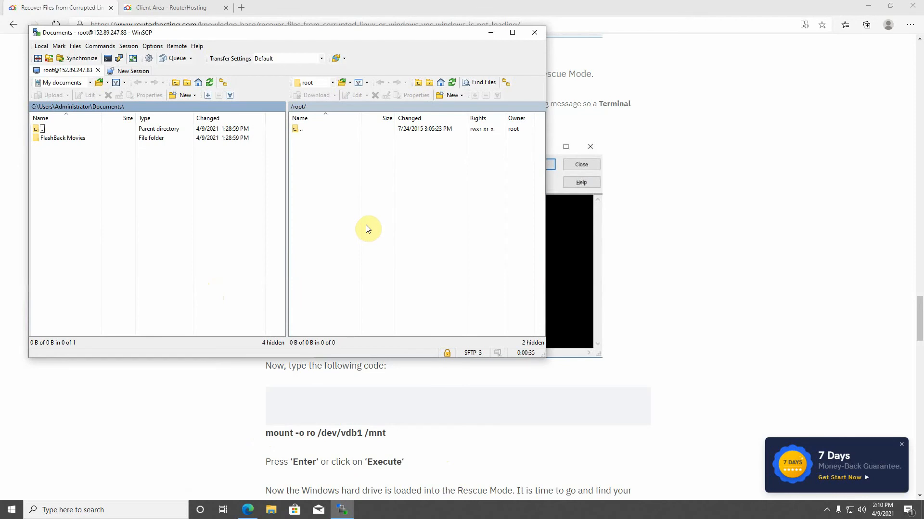
key(ctrl+t)
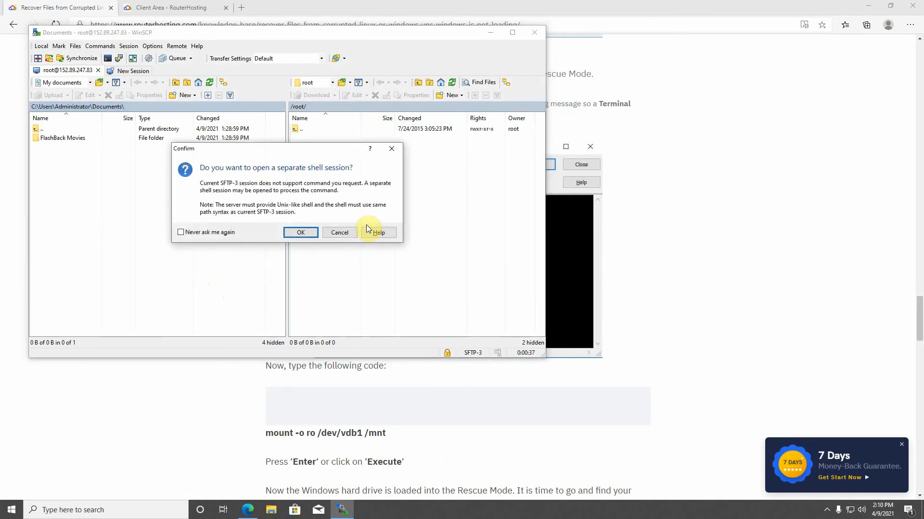
click(293, 231)
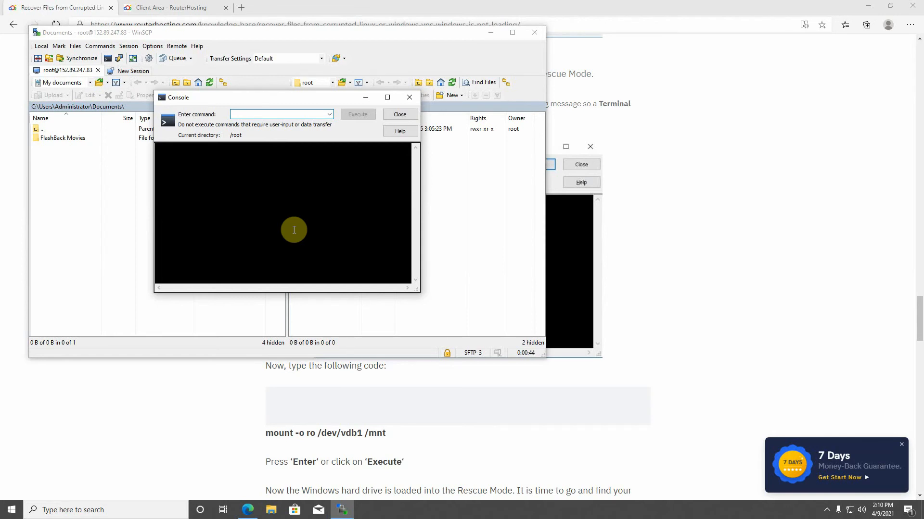
right_click(296, 115)
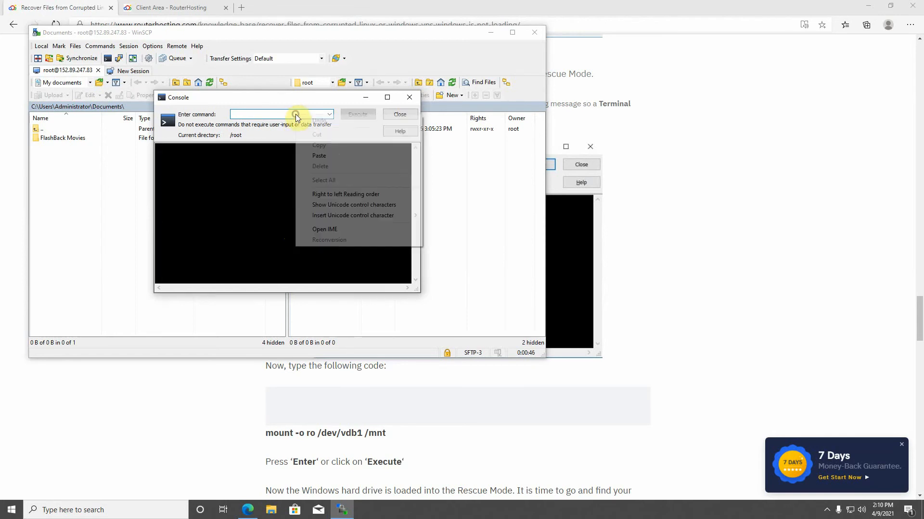
click(314, 155)
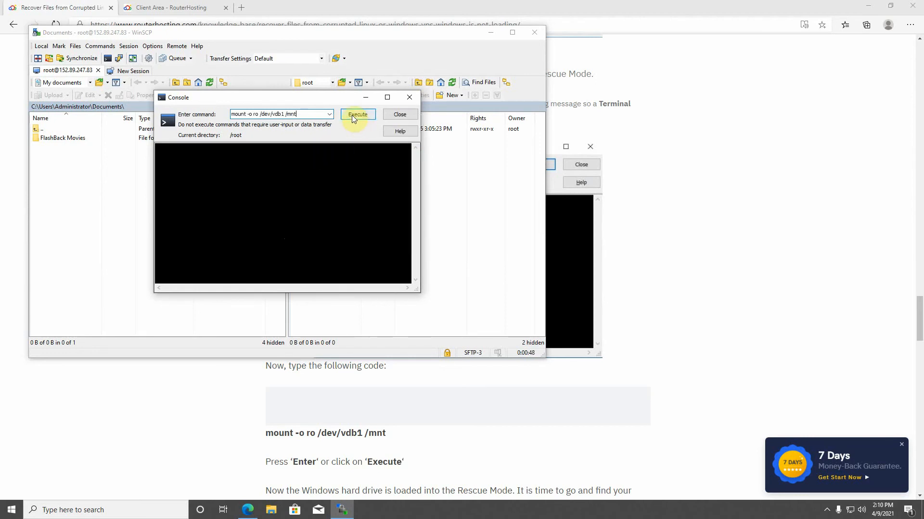
click(351, 115)
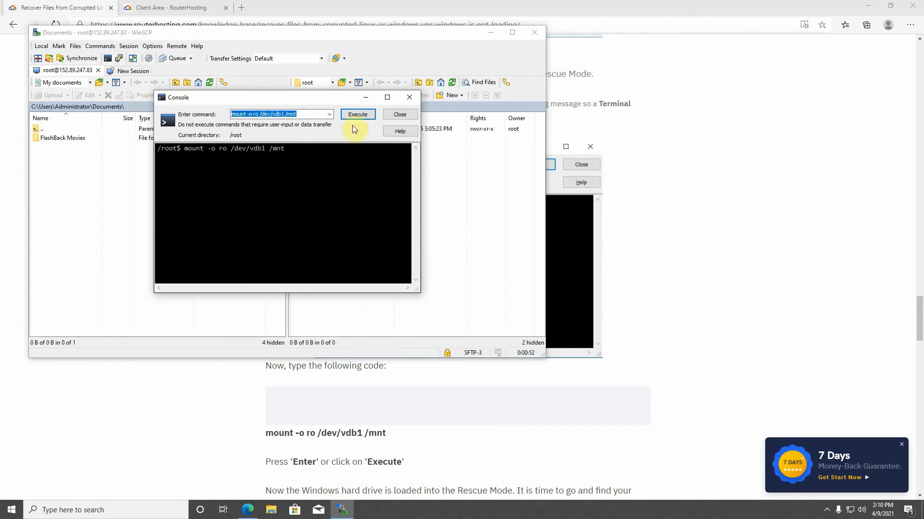
click(409, 99)
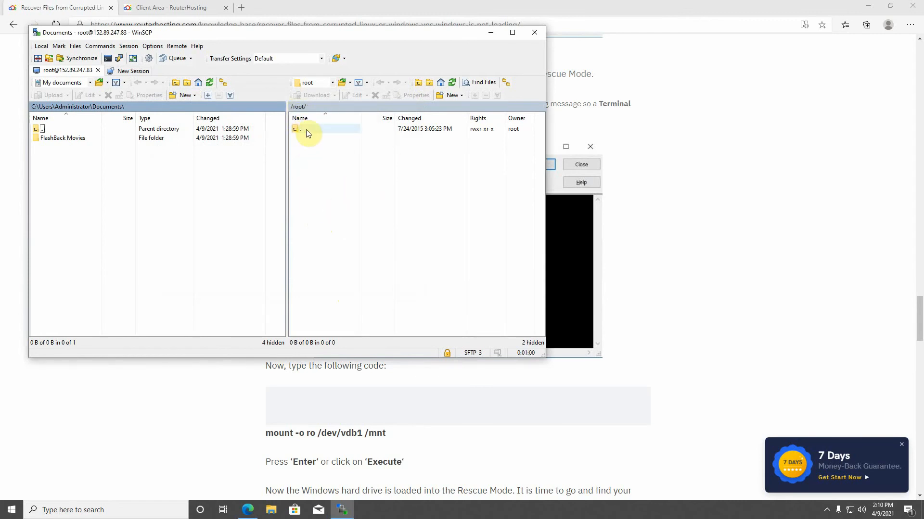
- Open the directory /mnt on the remote server
click(332, 83)
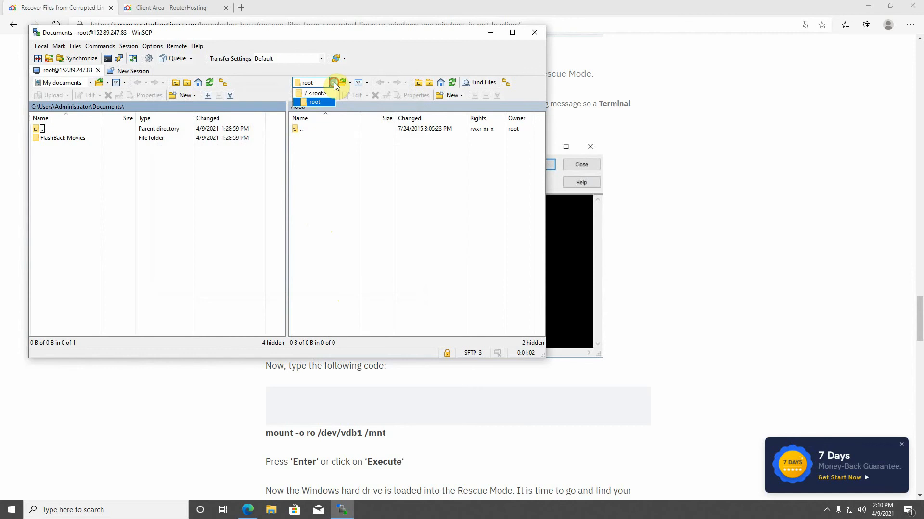
click(313, 83)
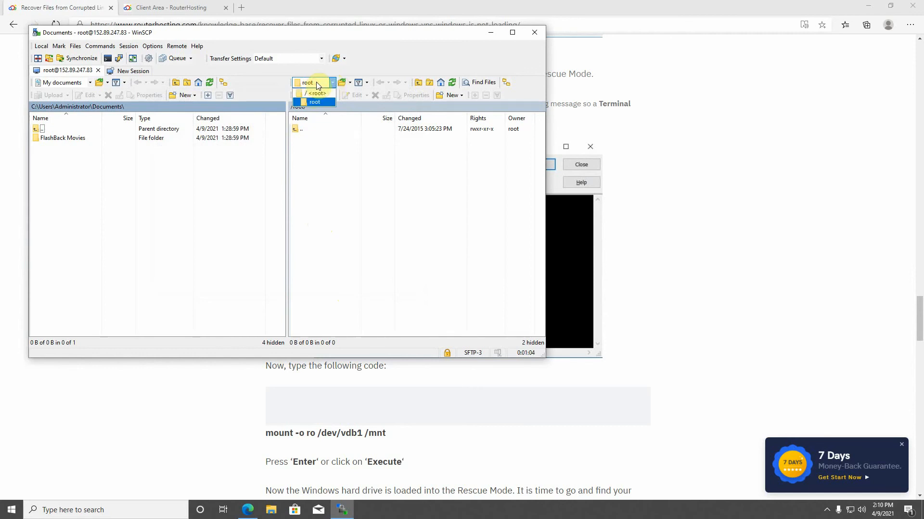
click(357, 188)
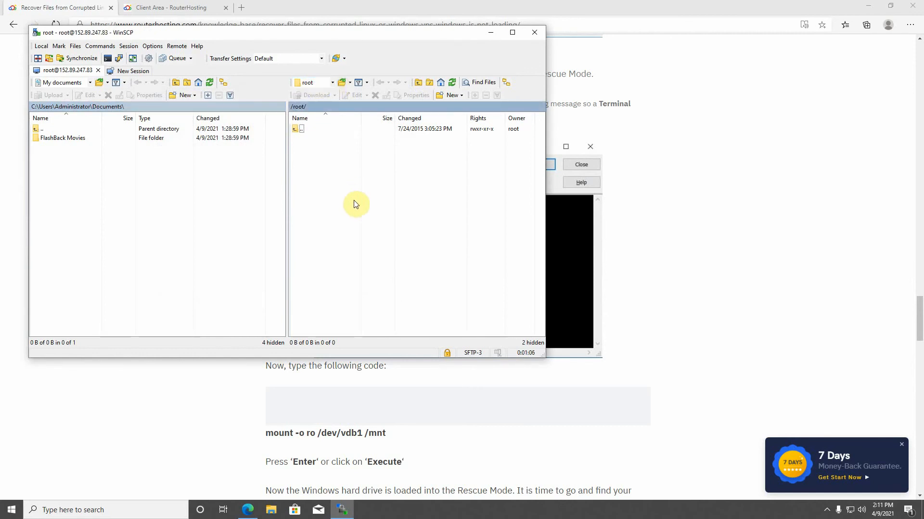
key(ctrl+o)
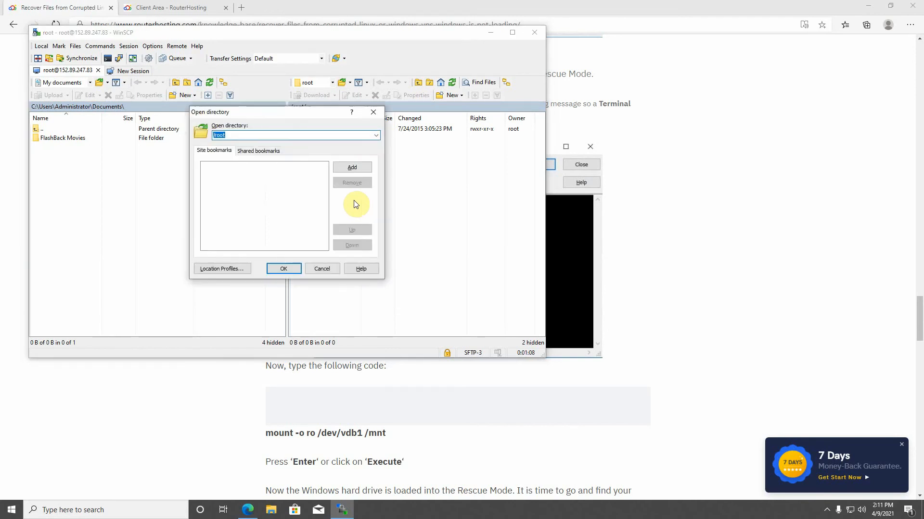
text(/mnt)
click(290, 267)
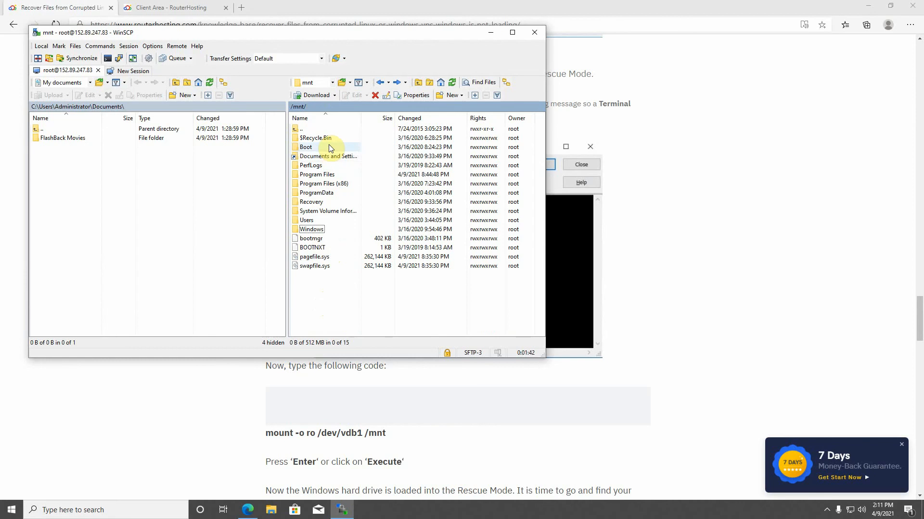
- Browse the mounted Windows drive to the Users/Administrator/Desktop folder
double_click(330, 212)
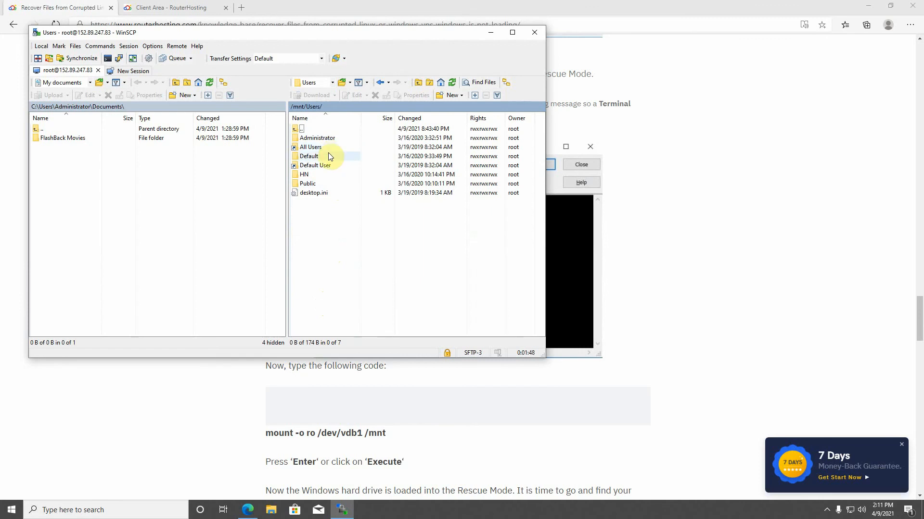
double_click(332, 140)
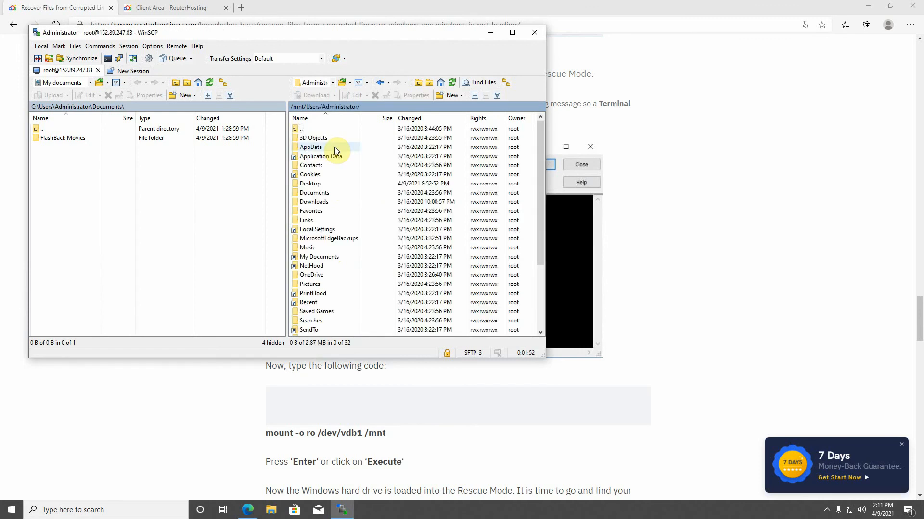
double_click(332, 184)
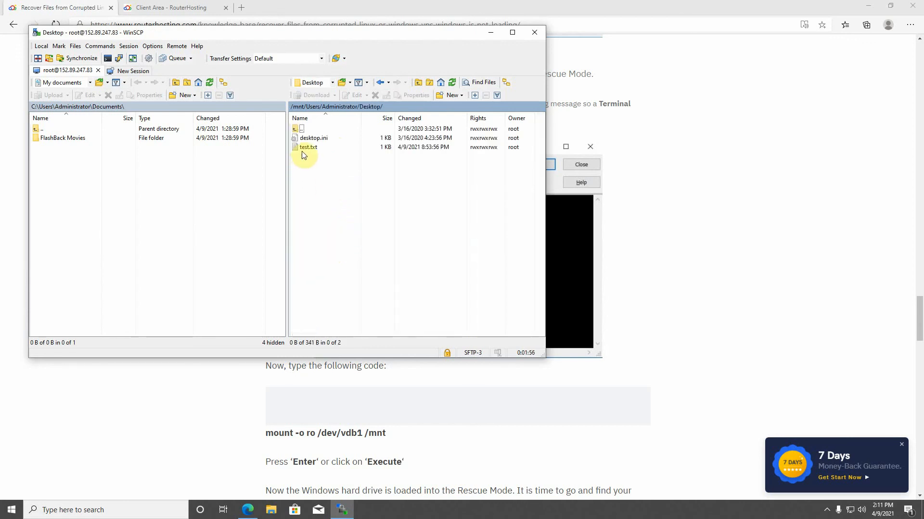
- Open test.txt from the remote Desktop folder to check its contents, close the editor and clear the file selection
click(304, 150)
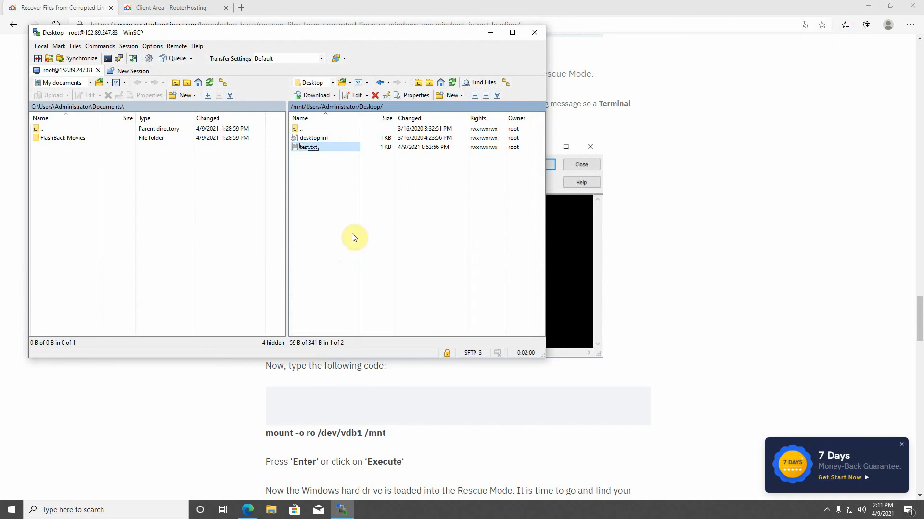
click(301, 149)
double_click(301, 149)
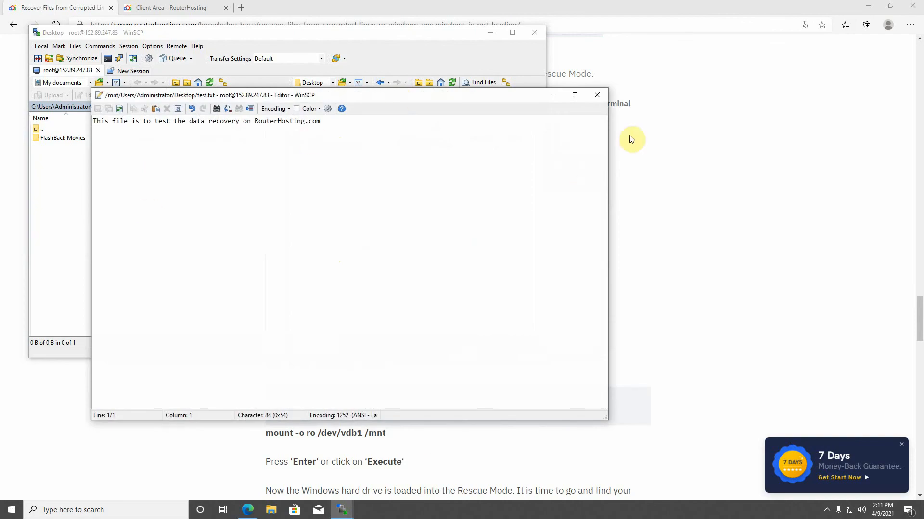
click(596, 95)
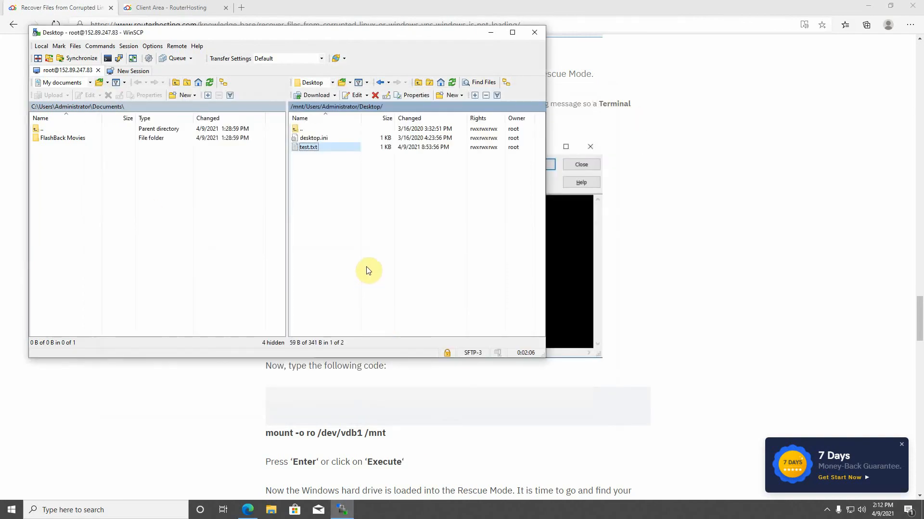
click(367, 219)
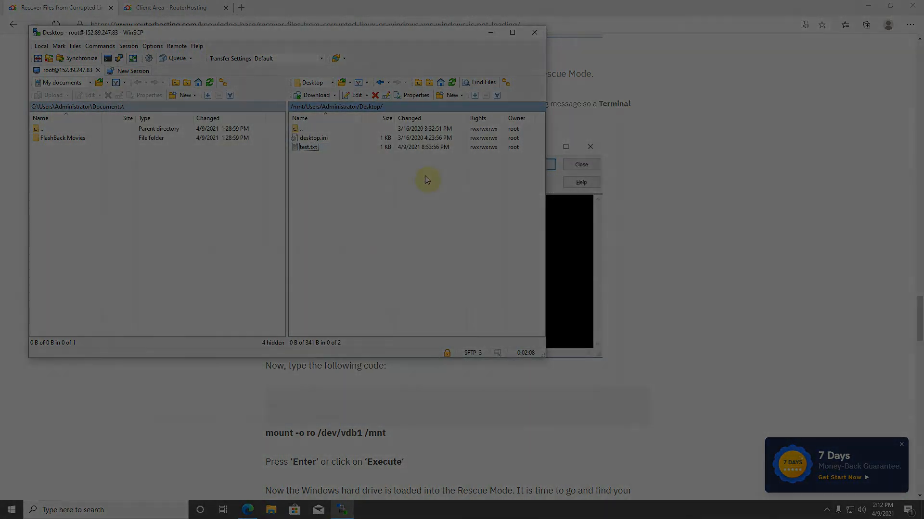